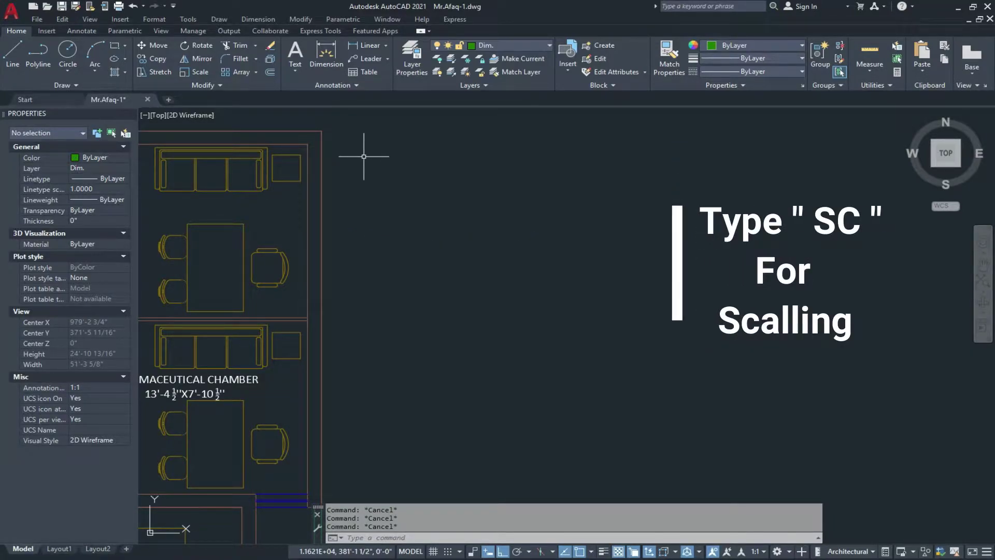
Copy the three-seat sofa at the top of the room to the empty area outside the walls
{"action": "scroll", "coordinate": [246, 153], "scroll_direction": "up", "scroll_amount": 4}
{"action": "middle_click_drag", "start_coordinate": [257, 166], "coordinate": [478, 195]}
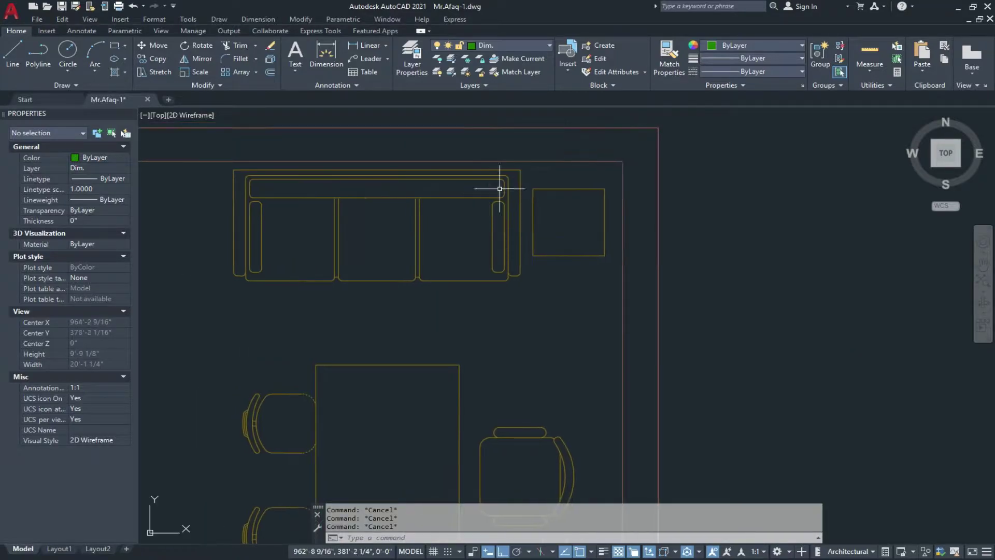
{"action": "left_click", "coordinate": [533, 169]}
{"action": "left_click", "coordinate": [461, 218]}
{"action": "type", "text": "V"}
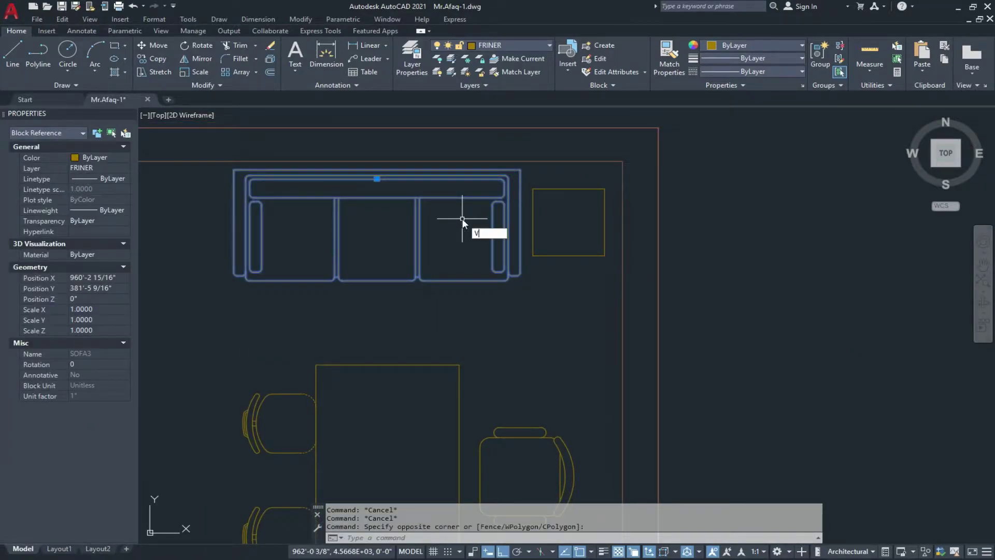
{"action": "key", "text": "BackSpace"}
{"action": "type", "text": "SC"}
{"action": "key", "text": "Return"}
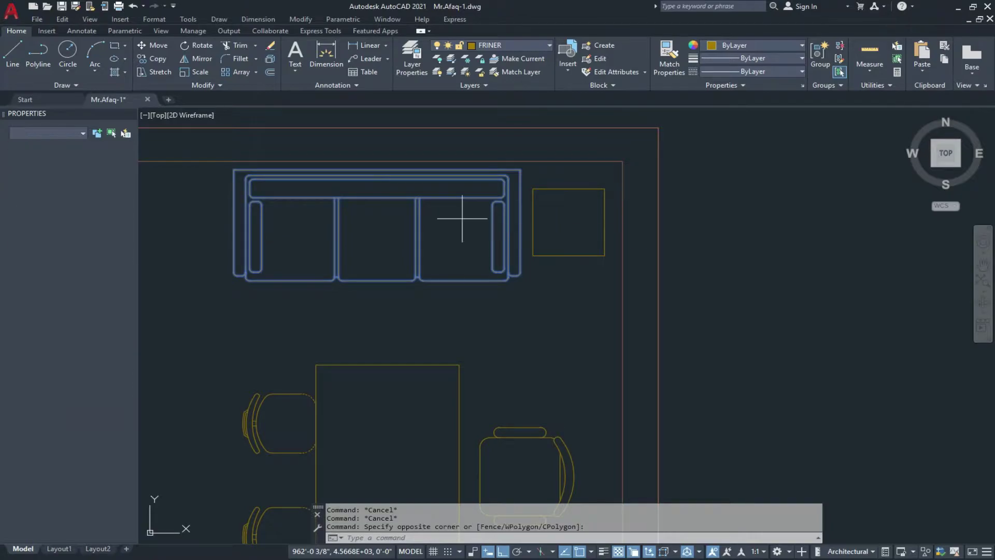
{"action": "left_click", "coordinate": [388, 226]}
{"action": "scroll", "coordinate": [363, 223], "scroll_direction": "down", "scroll_amount": 4}
{"action": "left_click", "coordinate": [596, 211]}
{"action": "key", "text": "Escape"}
Scale the copied sofa by a factor of 2 about its upper-left corner
{"action": "mouse_move", "coordinate": [596, 212]}
{"action": "middle_mouse_down"}
{"action": "mouse_move", "coordinate": [477, 213]}
{"action": "mouse_move", "coordinate": [477, 242]}
{"action": "middle_mouse_up"}
{"action": "scroll", "coordinate": [477, 210], "scroll_direction": "up", "scroll_amount": 4}
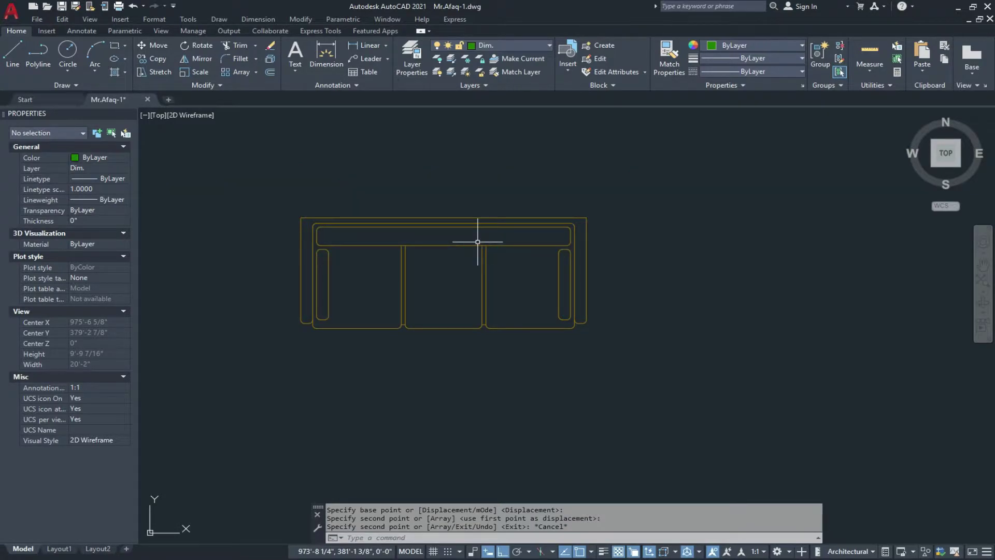
{"action": "middle_click_drag", "start_coordinate": [477, 241], "coordinate": [481, 243]}
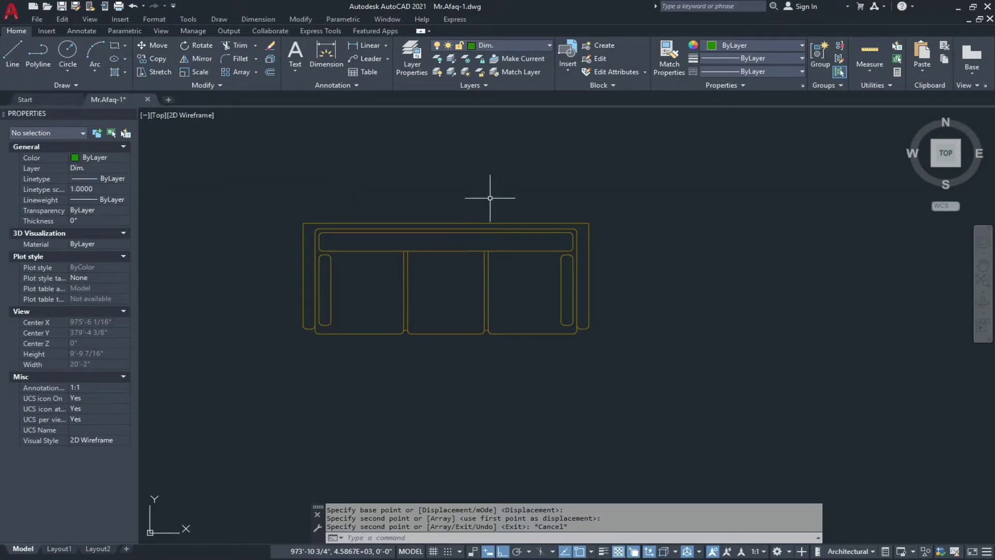
{"action": "left_click", "coordinate": [509, 197]}
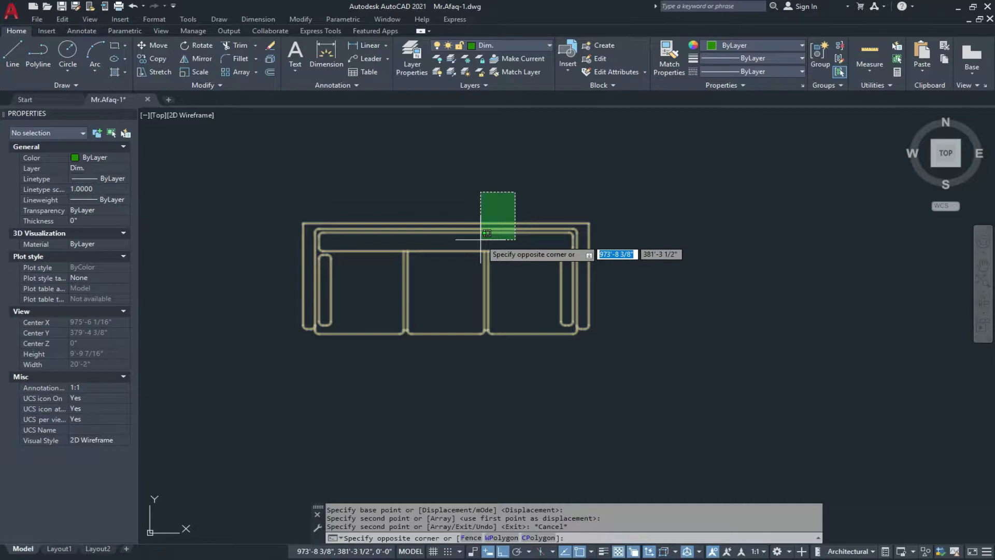
{"action": "left_click", "coordinate": [480, 244]}
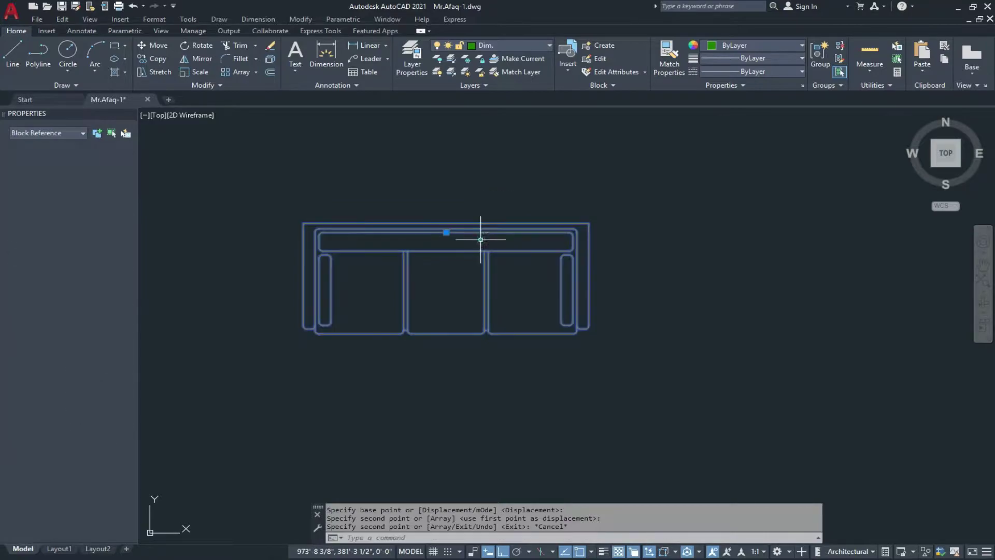
{"action": "left_click", "coordinate": [195, 72]}
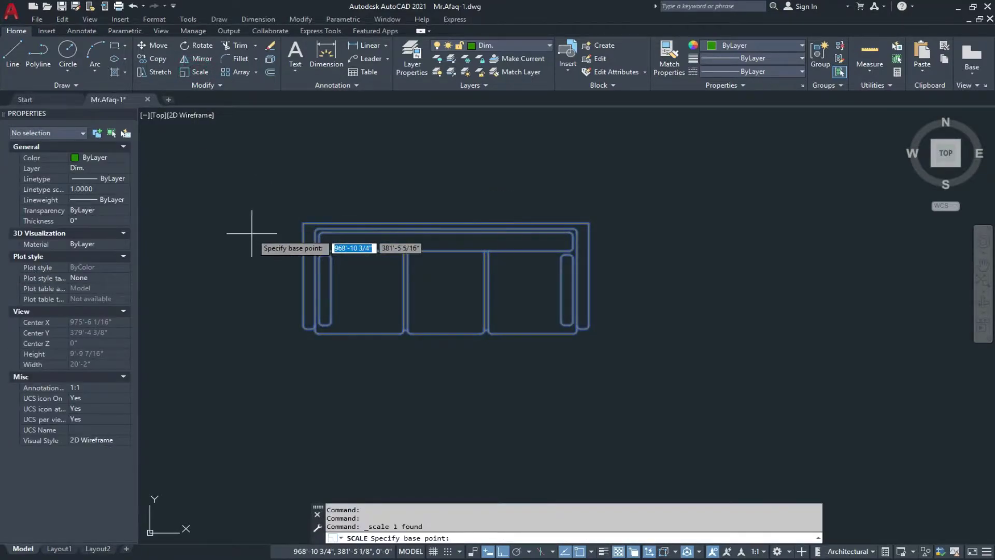
{"action": "left_click", "coordinate": [304, 224]}
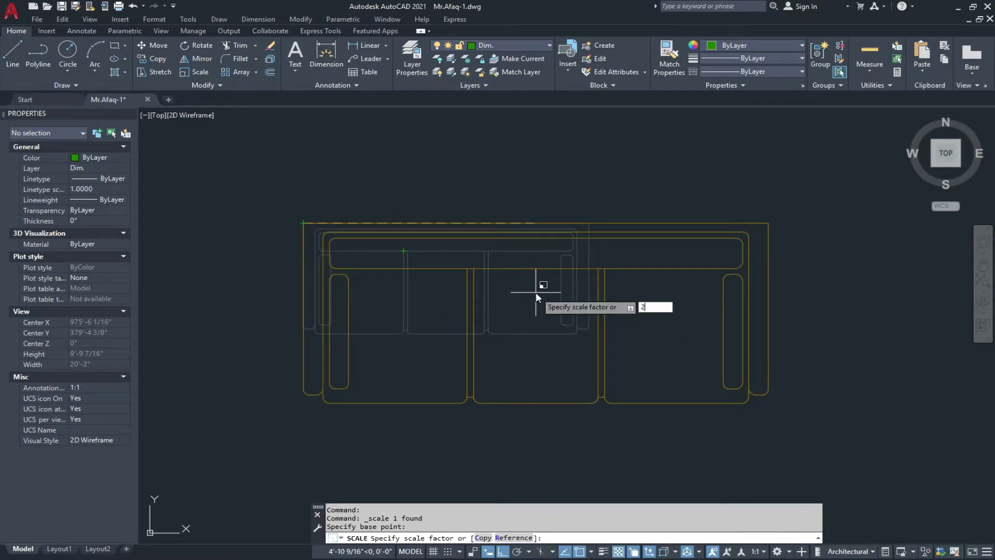
{"action": "key", "text": "Return"}
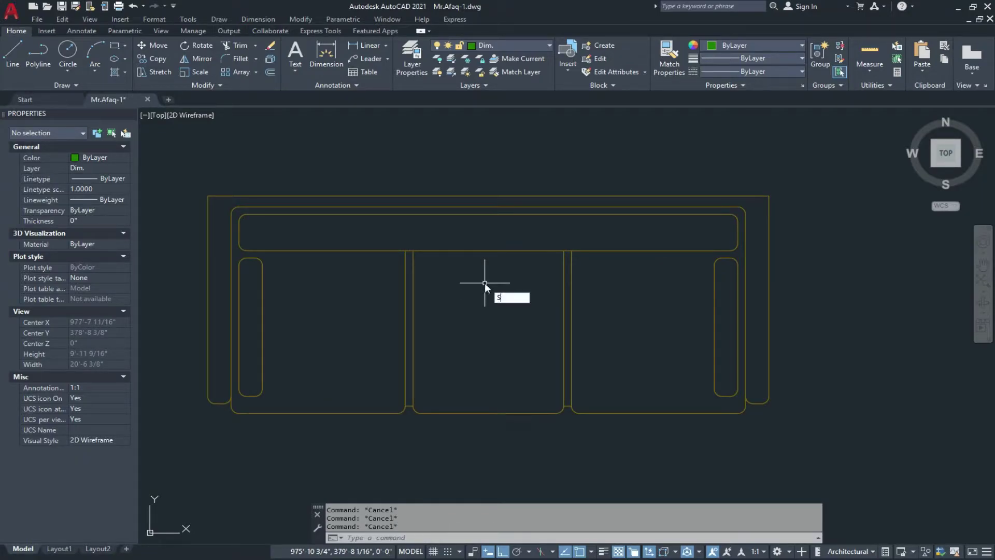
Scale the enlarged sofa about its upper-left corner with the Copy option and a factor of 1.5, keeping the original
{"action": "type", "text": "C"}
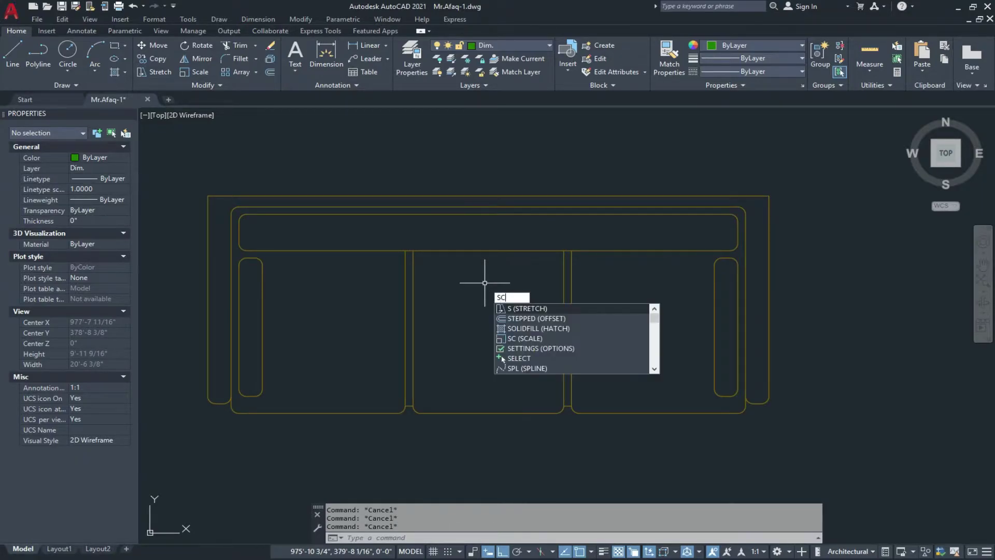
{"action": "key", "text": "Return"}
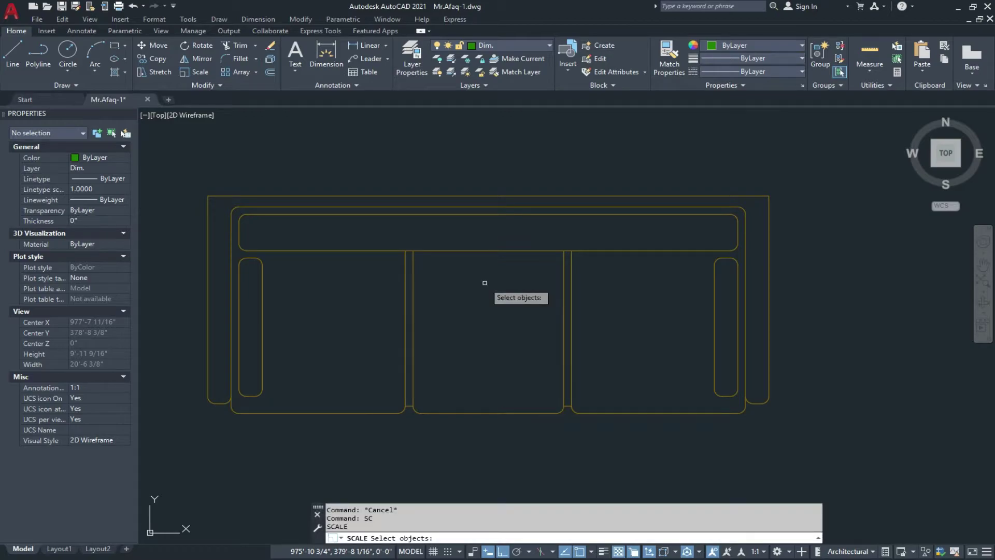
{"action": "left_click", "coordinate": [432, 206]}
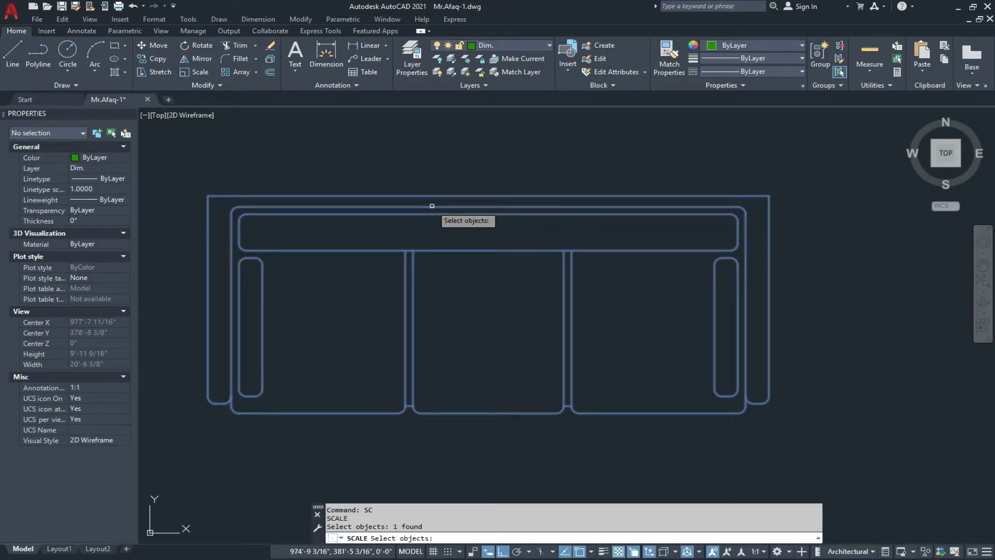
{"action": "key", "text": "Return"}
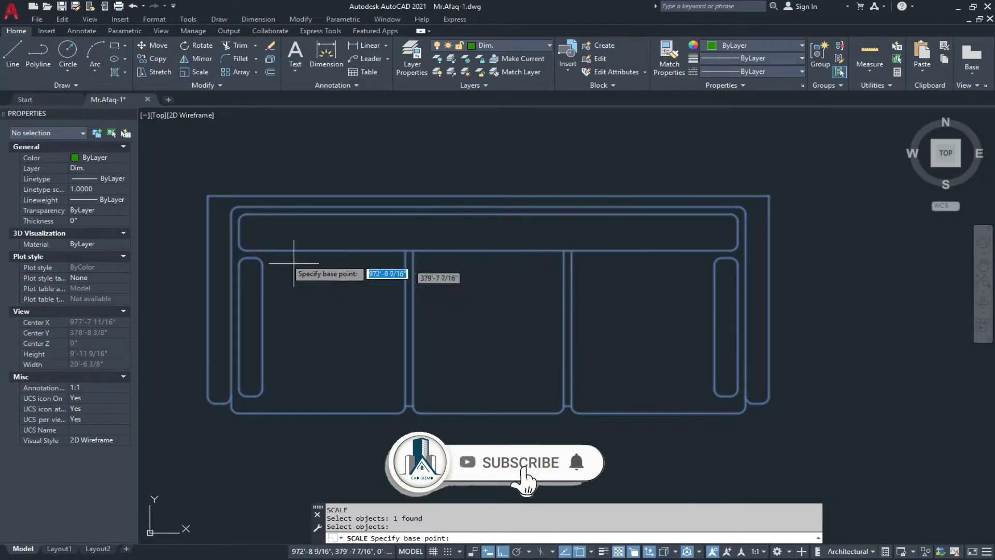
{"action": "left_click", "coordinate": [208, 196]}
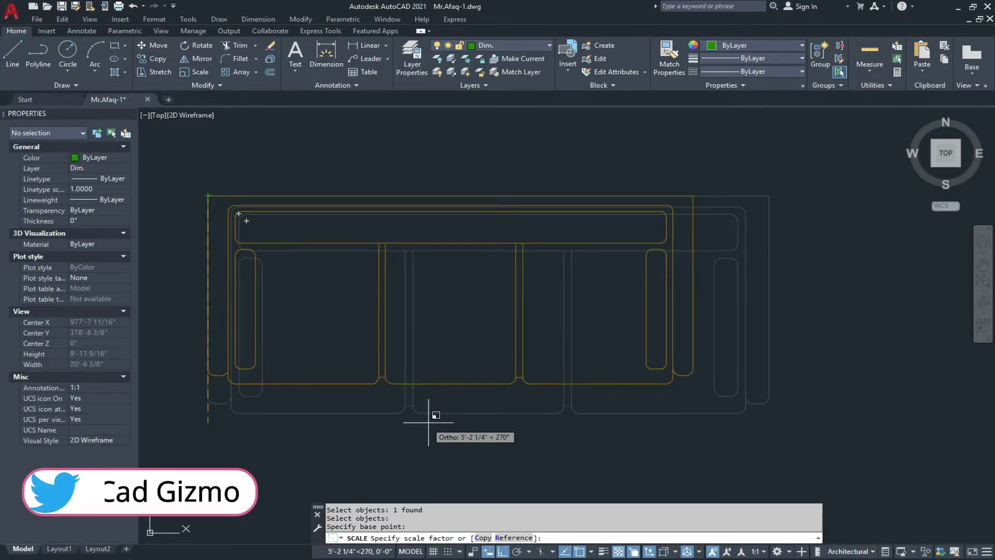
{"action": "left_click", "coordinate": [483, 537]}
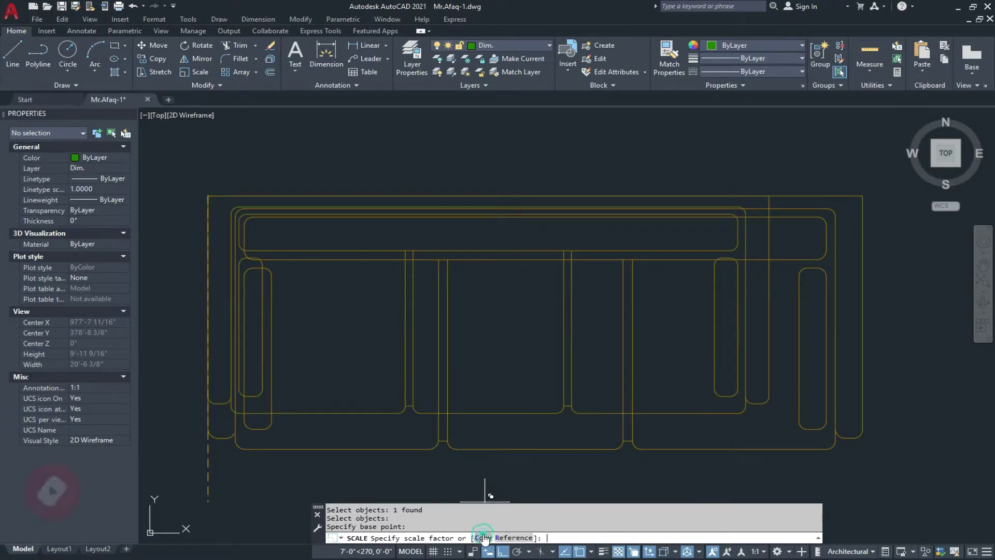
{"action": "scroll", "coordinate": [473, 404], "scroll_direction": "down", "scroll_amount": 5}
{"action": "scroll", "coordinate": [514, 417], "scroll_direction": "up", "scroll_amount": 2}
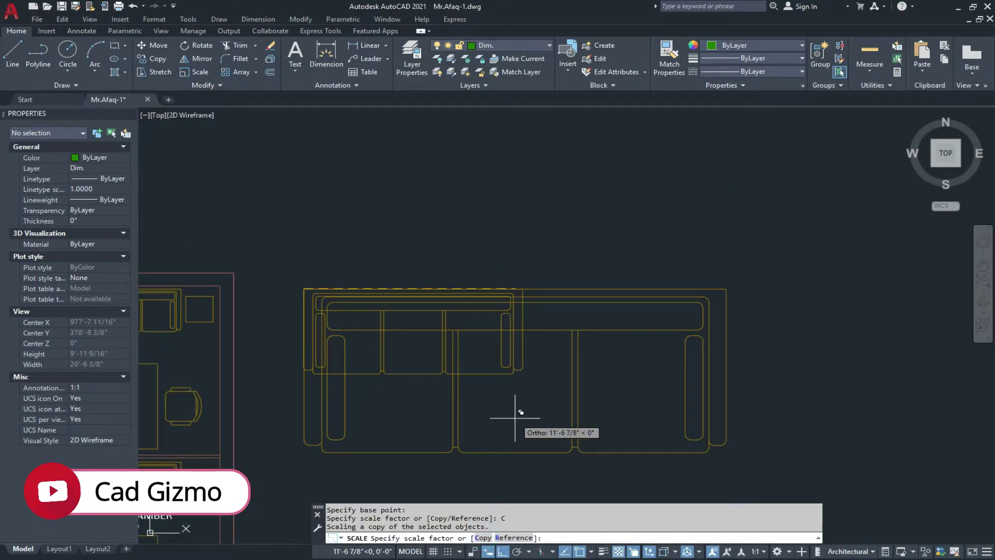
{"action": "type", "text": "1.5"}
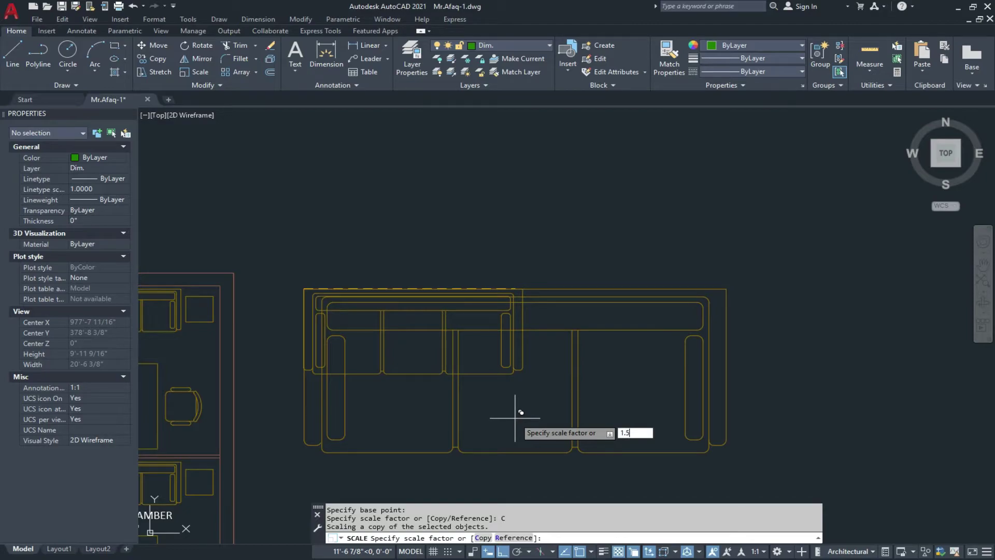
{"action": "key", "text": "Return"}
Erase the larger of the two overlapping sofas
{"action": "scroll", "coordinate": [514, 418], "scroll_direction": "up", "scroll_amount": 2}
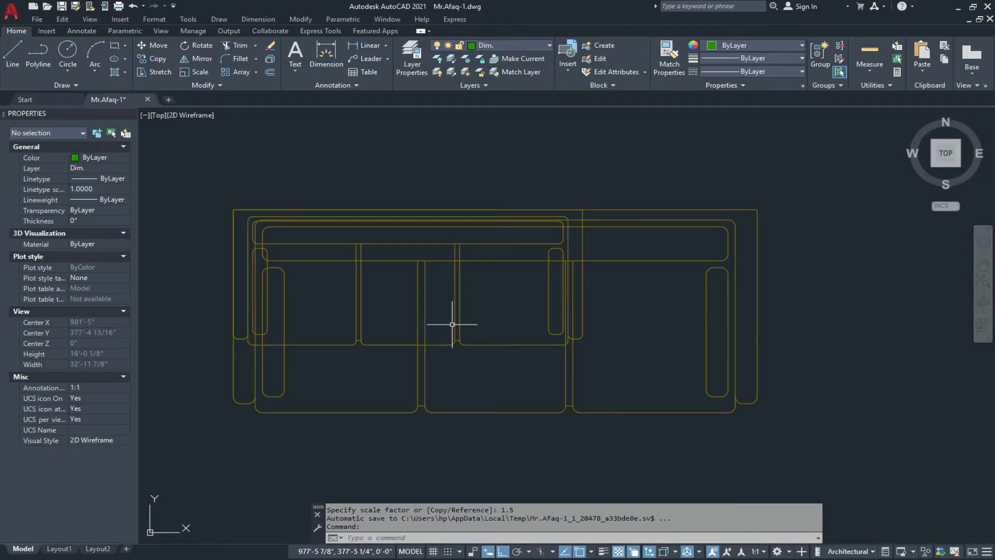
{"action": "left_click", "coordinate": [581, 362]}
{"action": "left_click", "coordinate": [550, 376]}
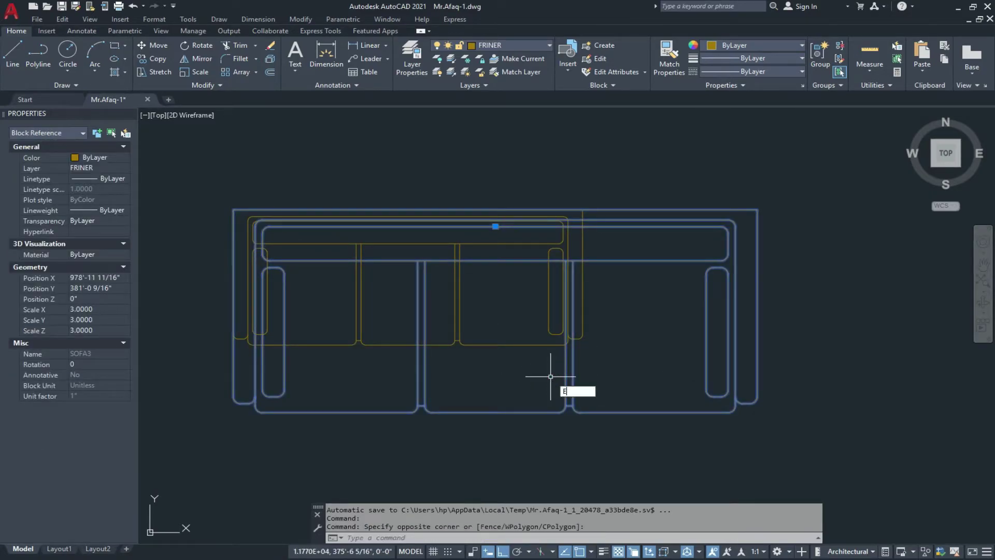
{"action": "key", "text": "Return"}
Scale the sofa about its upper-left corner with the Reference option, using its full back edge as reference and picking a longer new length
{"action": "scroll", "coordinate": [412, 329], "scroll_direction": "up", "scroll_amount": 2}
{"action": "mouse_move", "coordinate": [400, 304]}
{"action": "middle_mouse_down"}
{"action": "mouse_move", "coordinate": [413, 329]}
{"action": "mouse_move", "coordinate": [471, 359]}
{"action": "middle_mouse_up"}
{"action": "key", "text": "Escape"}
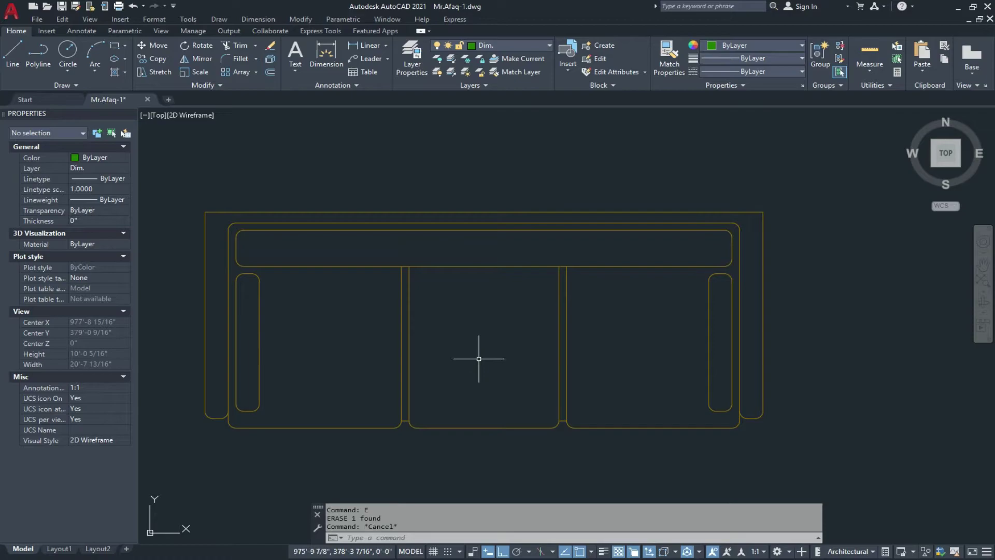
{"action": "type", "text": "S"}
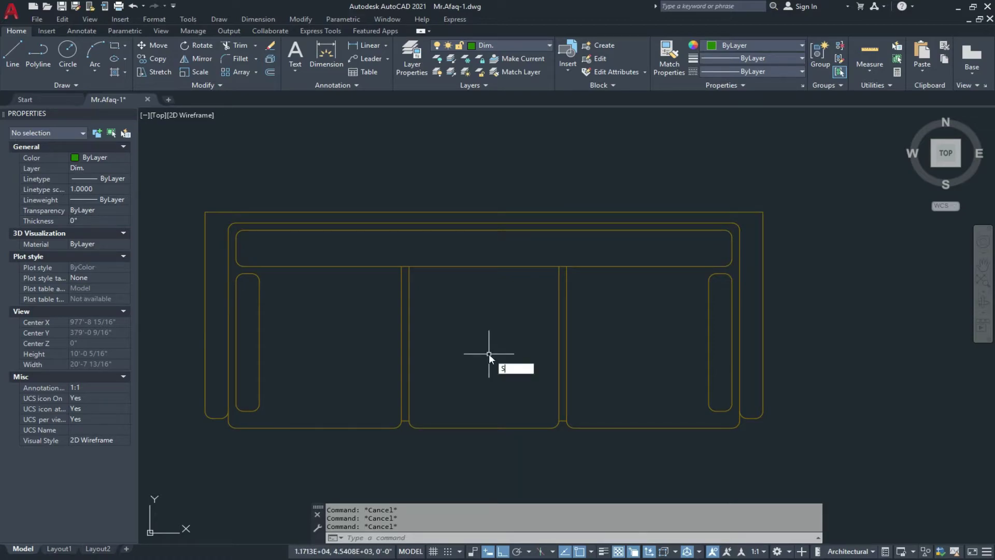
{"action": "type", "text": "C"}
{"action": "key", "text": "Return"}
{"action": "middle_click_drag", "start_coordinate": [482, 349], "coordinate": [486, 362]}
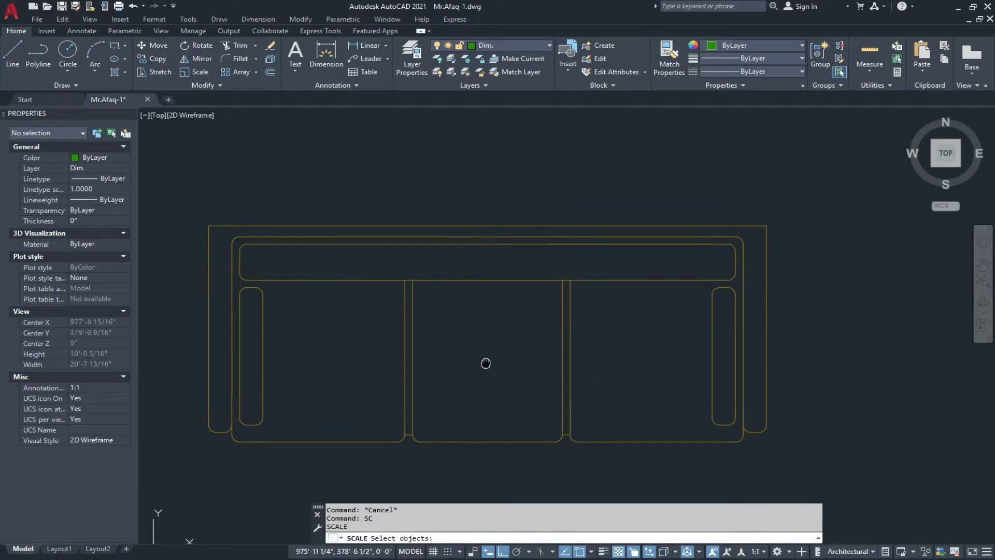
{"action": "left_click", "coordinate": [422, 226]}
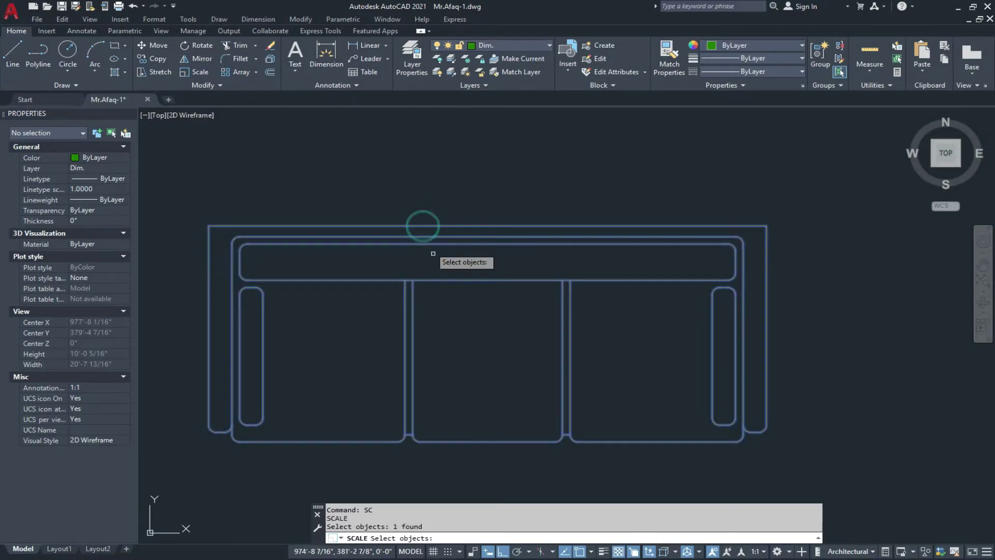
{"action": "key", "text": "Return"}
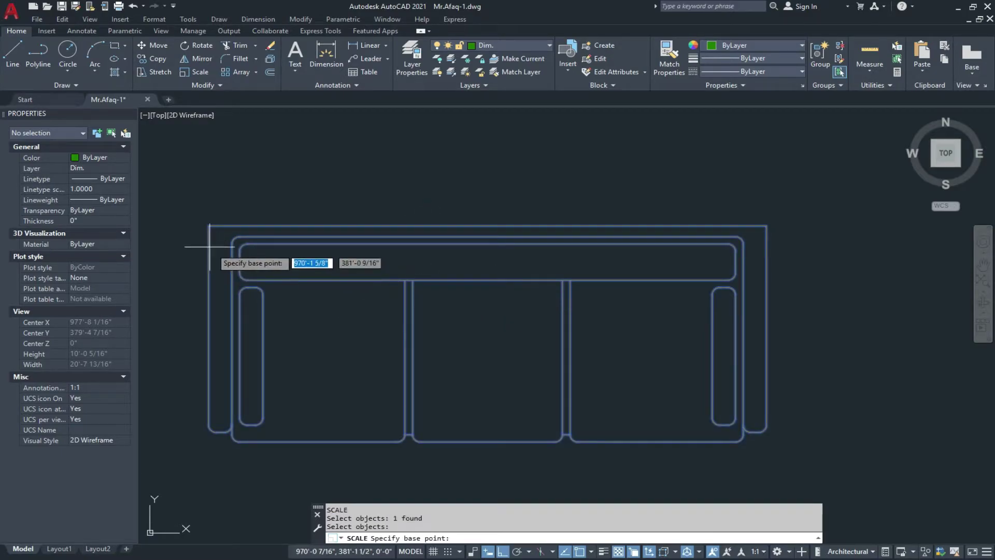
{"action": "left_click", "coordinate": [207, 225]}
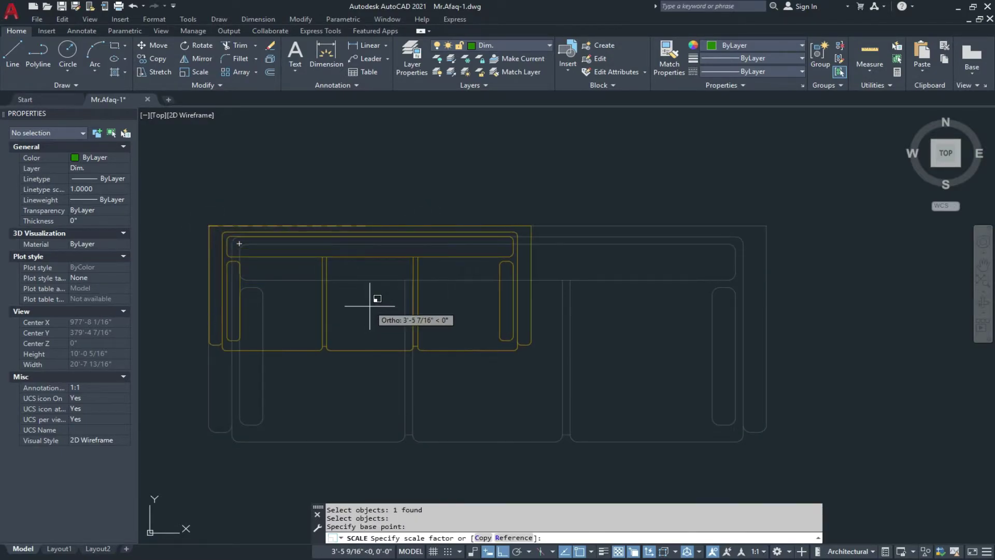
{"action": "middle_click_drag", "start_coordinate": [377, 291], "coordinate": [344, 262]}
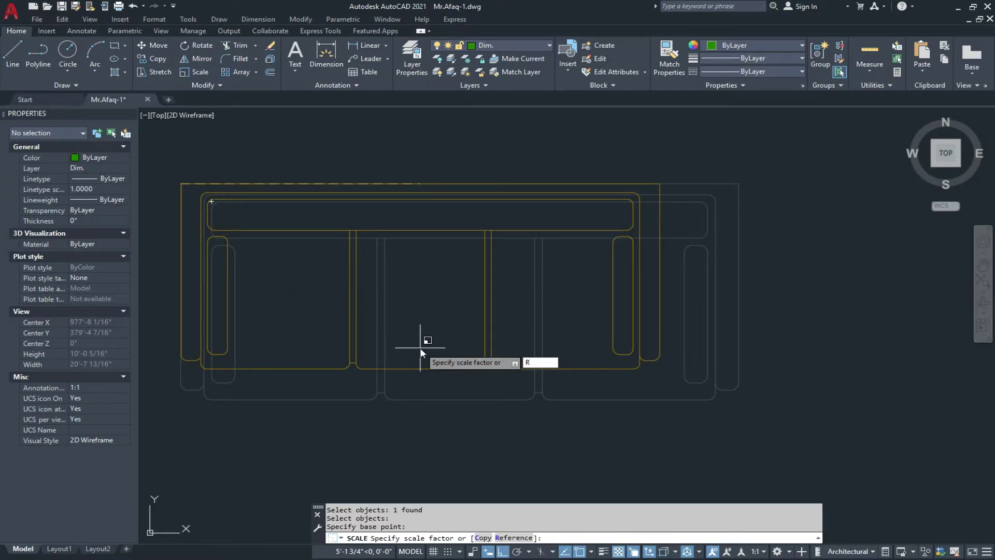
{"action": "key", "text": "Return"}
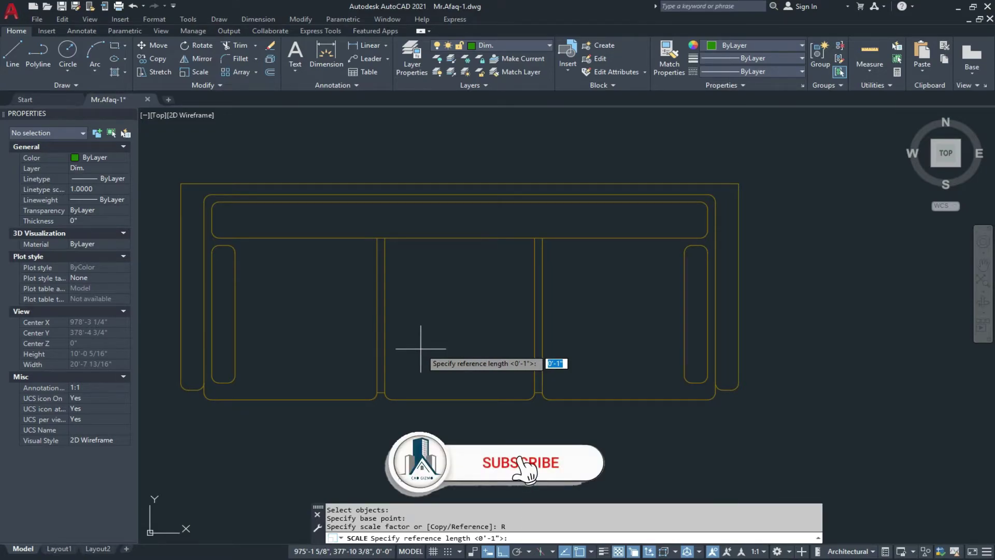
{"action": "scroll", "coordinate": [420, 348], "scroll_direction": "down", "scroll_amount": 3}
{"action": "scroll", "coordinate": [277, 327], "scroll_direction": "up", "scroll_amount": 4}
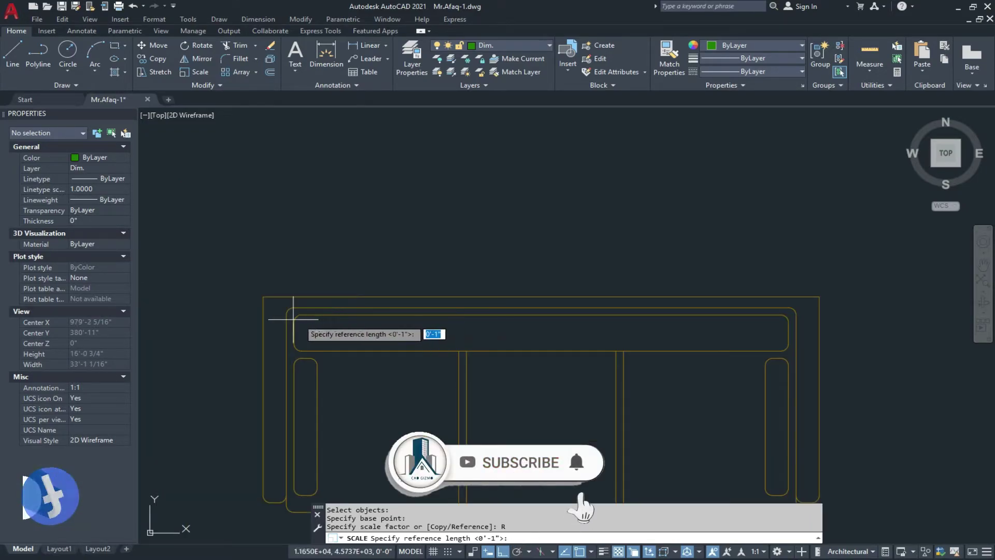
{"action": "left_click", "coordinate": [263, 297]}
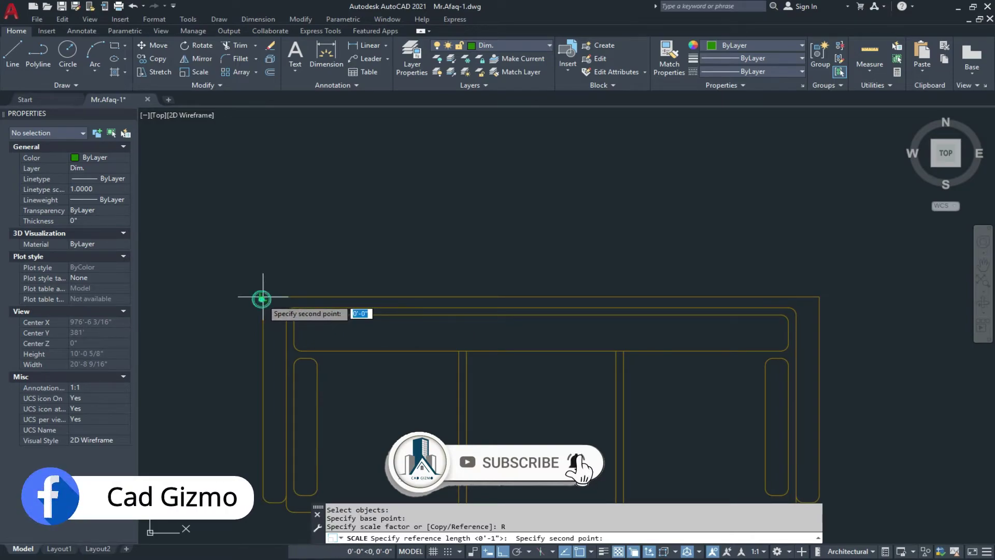
{"action": "left_click", "coordinate": [819, 297]}
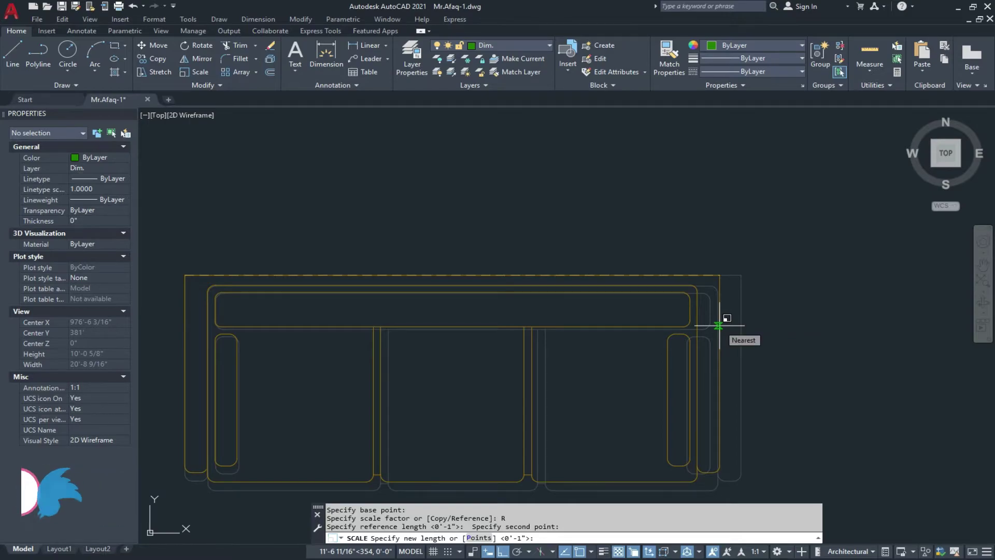
{"action": "scroll", "coordinate": [718, 325], "scroll_direction": "down", "scroll_amount": 3}
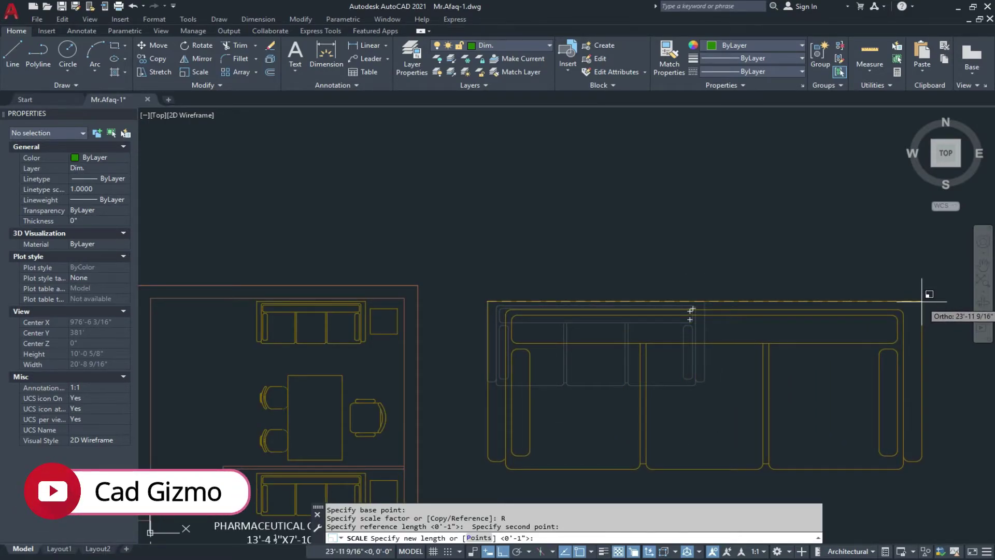
{"action": "left_click", "coordinate": [853, 299]}
Draw a horizontal line from the sofa's upper-left corner along its back edge, extending well past its right end
{"action": "scroll", "coordinate": [835, 322], "scroll_direction": "down", "scroll_amount": 2}
{"action": "mouse_move", "coordinate": [819, 340]}
{"action": "middle_mouse_down"}
{"action": "mouse_move", "coordinate": [785, 375]}
{"action": "mouse_move", "coordinate": [625, 340]}
{"action": "middle_mouse_up"}
{"action": "scroll", "coordinate": [622, 342], "scroll_direction": "up", "scroll_amount": 2}
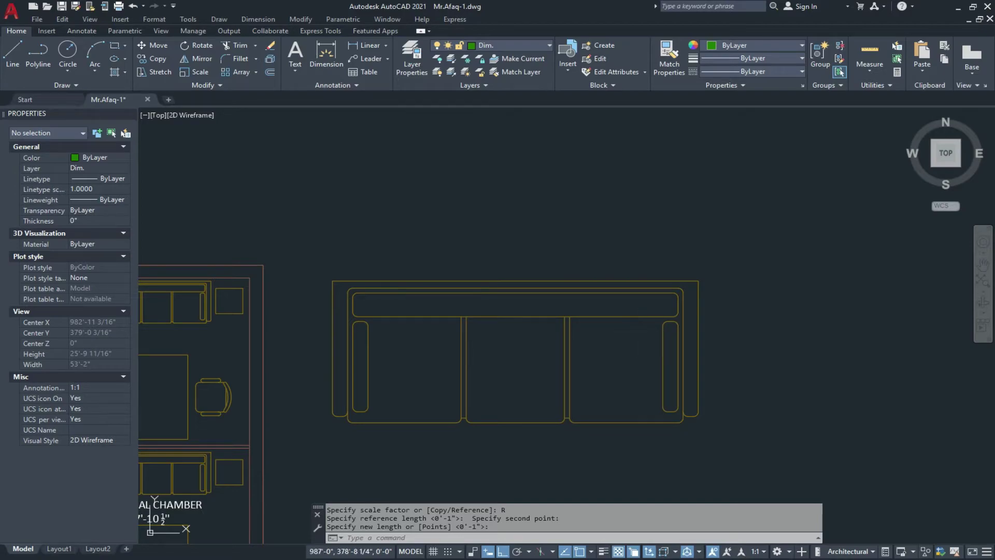
{"action": "key", "text": "ctrl+z"}
{"action": "middle_click_drag", "start_coordinate": [764, 358], "coordinate": [612, 330]}
{"action": "middle_click_drag", "start_coordinate": [686, 327], "coordinate": [647, 360]}
{"action": "key", "text": "Escape"}
{"action": "key", "text": "Escape"}
{"action": "key", "text": "Escape"}
{"action": "key", "text": "Return"}
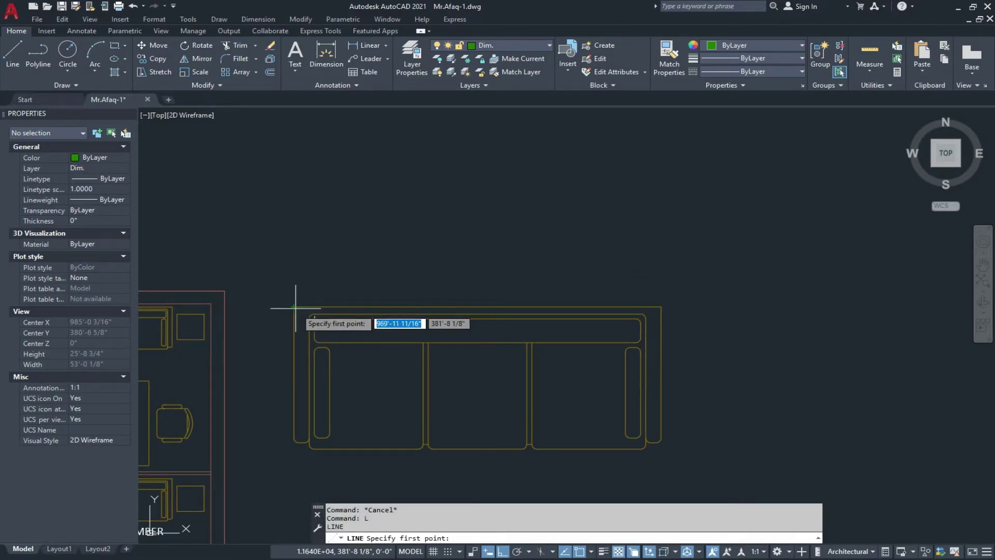
{"action": "left_click", "coordinate": [294, 307]}
{"action": "middle_click_drag", "start_coordinate": [737, 326], "coordinate": [625, 339]}
{"action": "left_click", "coordinate": [882, 318]}
{"action": "key", "text": "Escape"}
{"action": "middle_click_drag", "start_coordinate": [810, 370], "coordinate": [793, 327]}
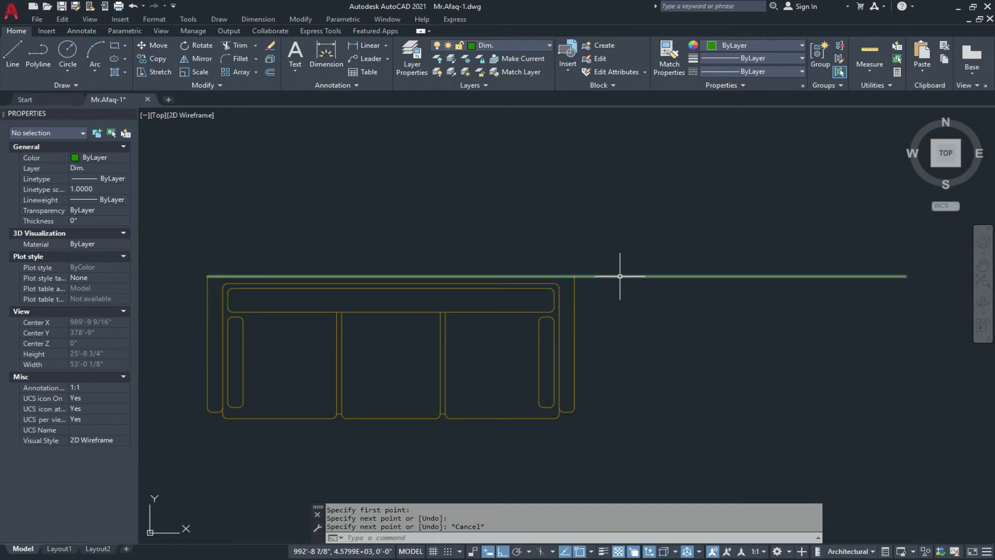
Scale the sofa about its upper-left corner with the Reference option, using its full back edge as reference and the horizontal line's far end as new length
{"action": "middle_click_drag", "start_coordinate": [633, 320], "coordinate": [629, 329]}
{"action": "key", "text": "Escape"}
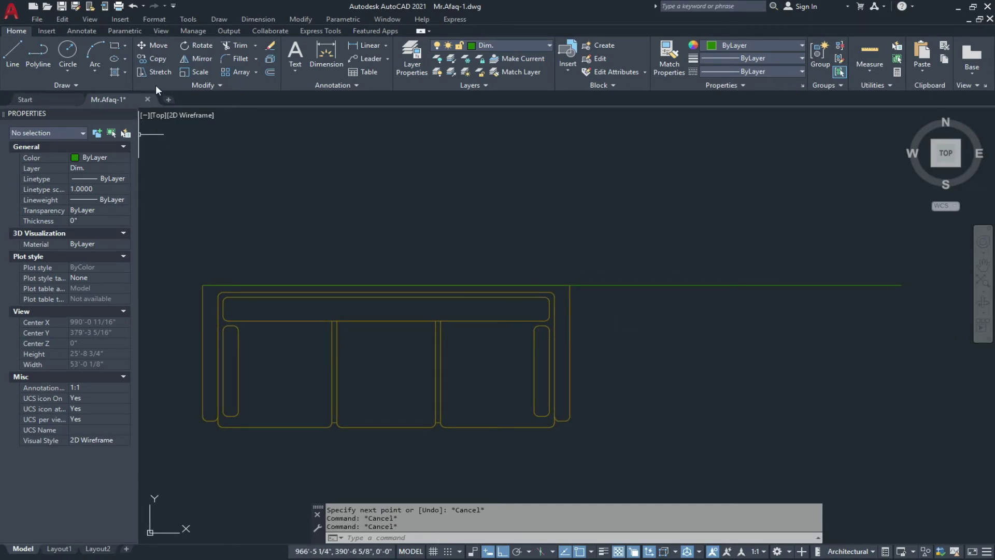
{"action": "left_click", "coordinate": [188, 73]}
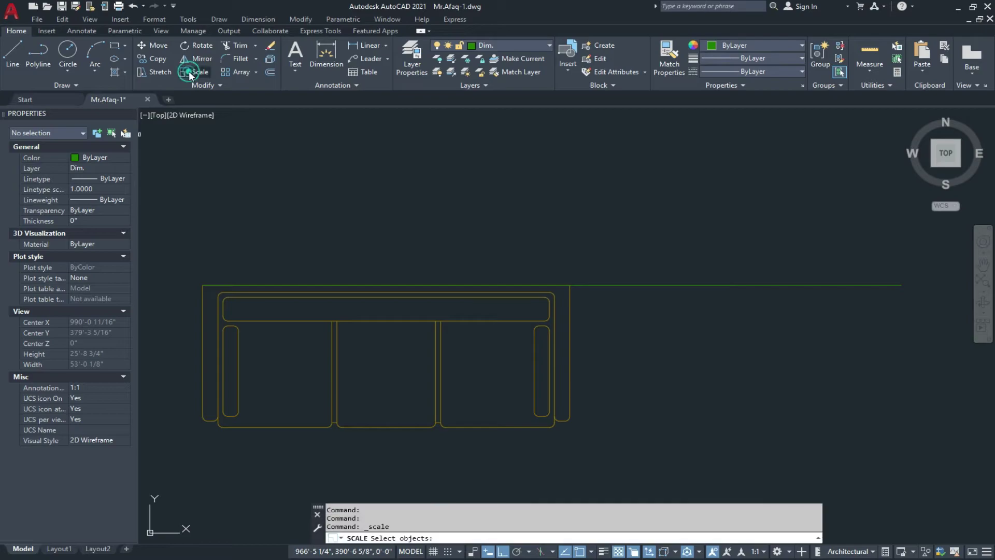
{"action": "left_click", "coordinate": [502, 320]}
{"action": "key", "text": "Return"}
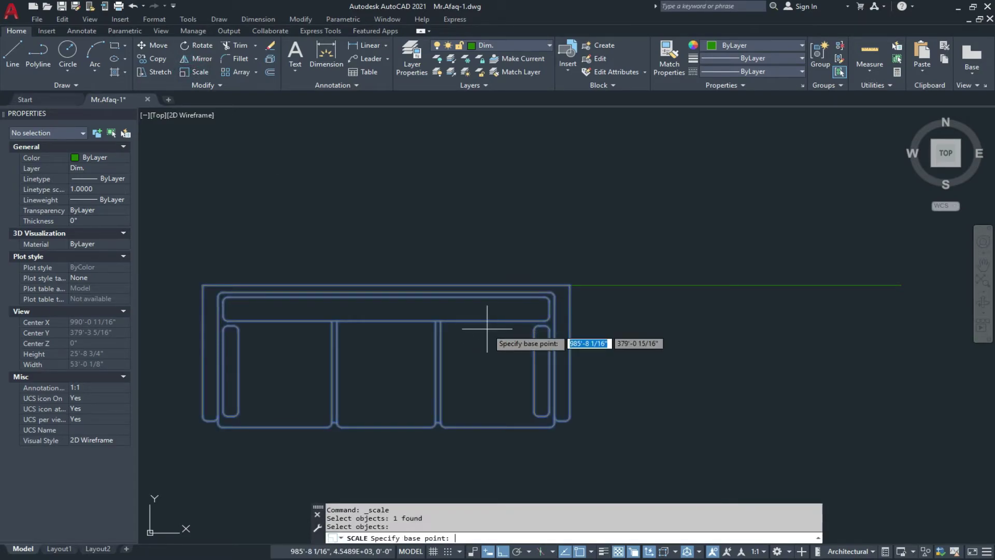
{"action": "left_click", "coordinate": [203, 285]}
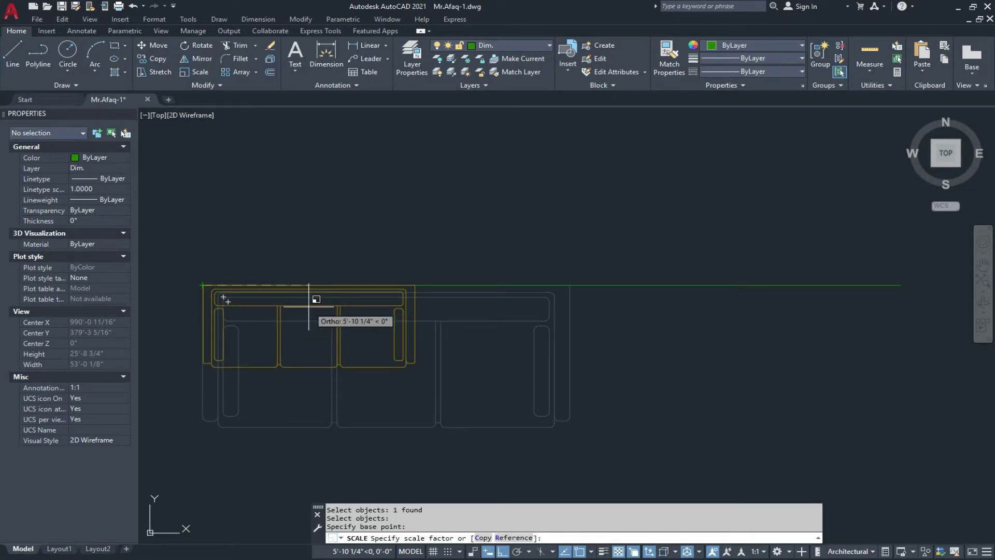
{"action": "key", "text": "Return"}
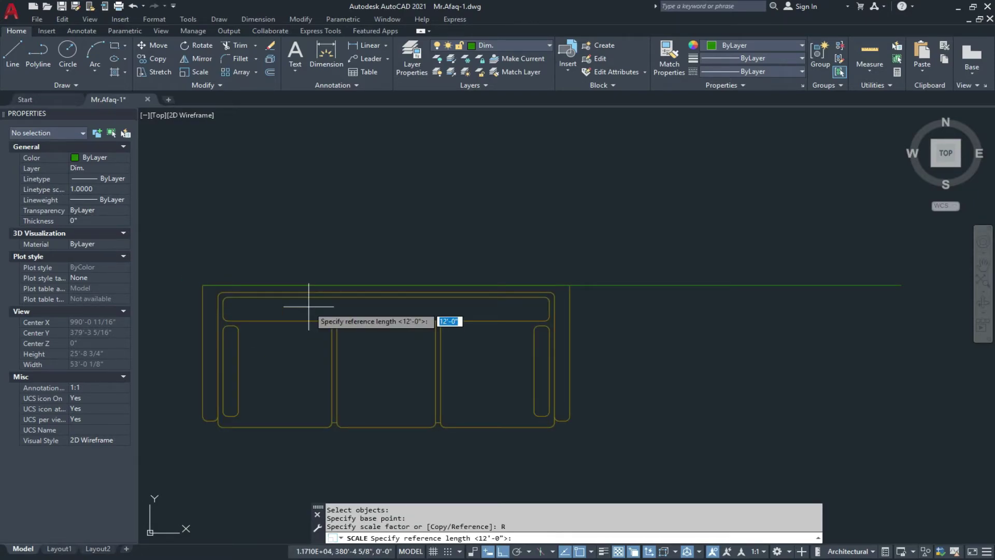
{"action": "left_click", "coordinate": [202, 285]}
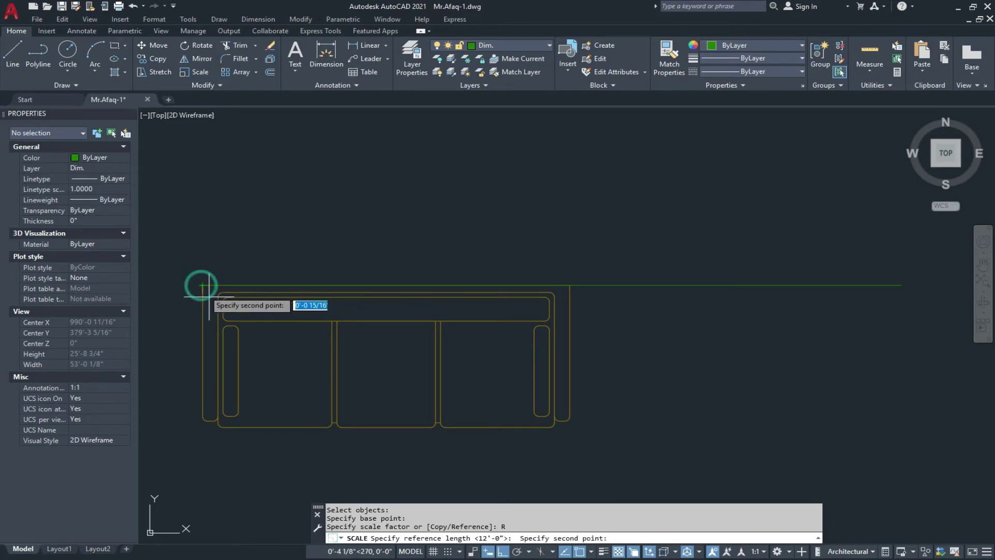
{"action": "left_click", "coordinate": [570, 285]}
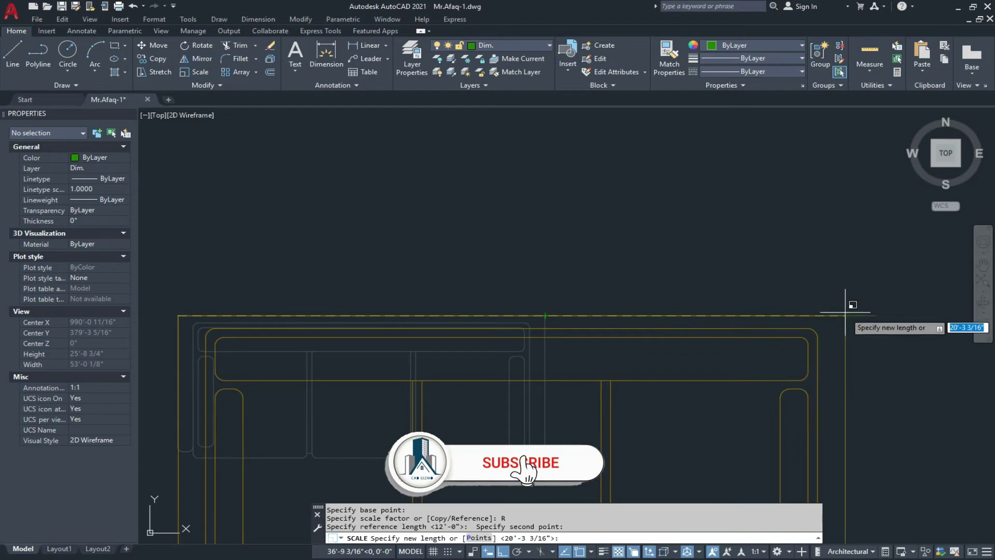
{"action": "left_click", "coordinate": [876, 315]}
{"action": "key", "text": "Escape"}
{"action": "scroll", "coordinate": [573, 268], "scroll_direction": "down", "scroll_amount": 4}
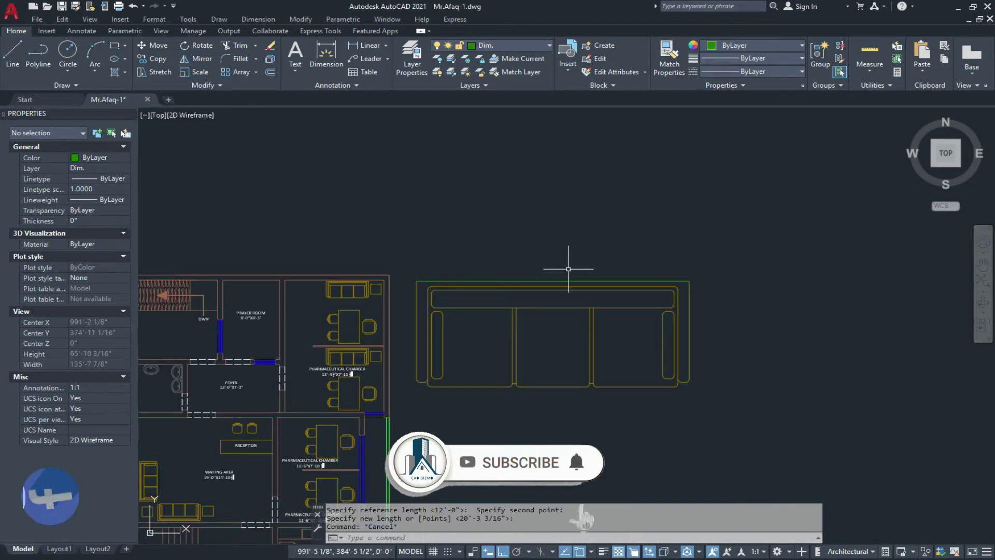
{"action": "scroll", "coordinate": [493, 316], "scroll_direction": "up", "scroll_amount": 2}
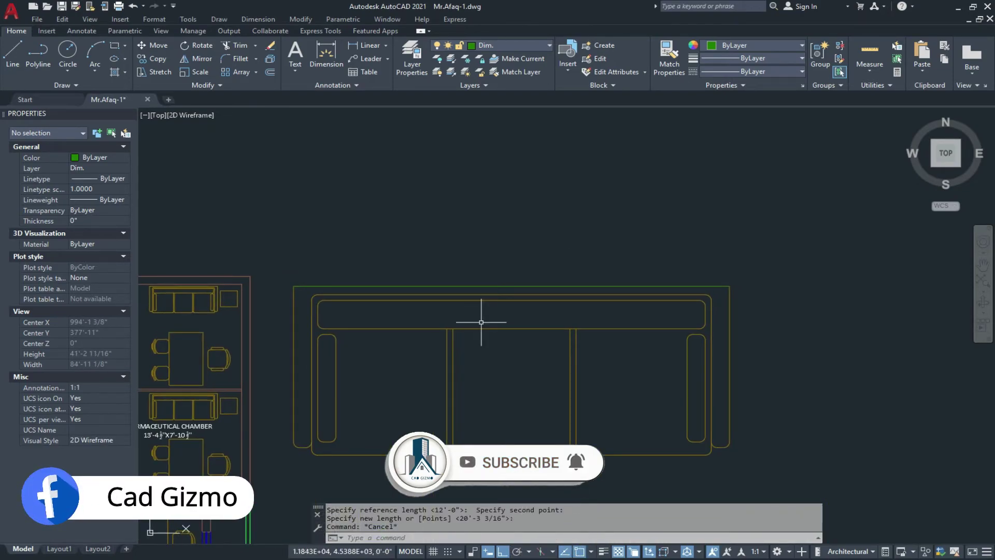
{"action": "scroll", "coordinate": [480, 318], "scroll_direction": "up", "scroll_amount": 3}
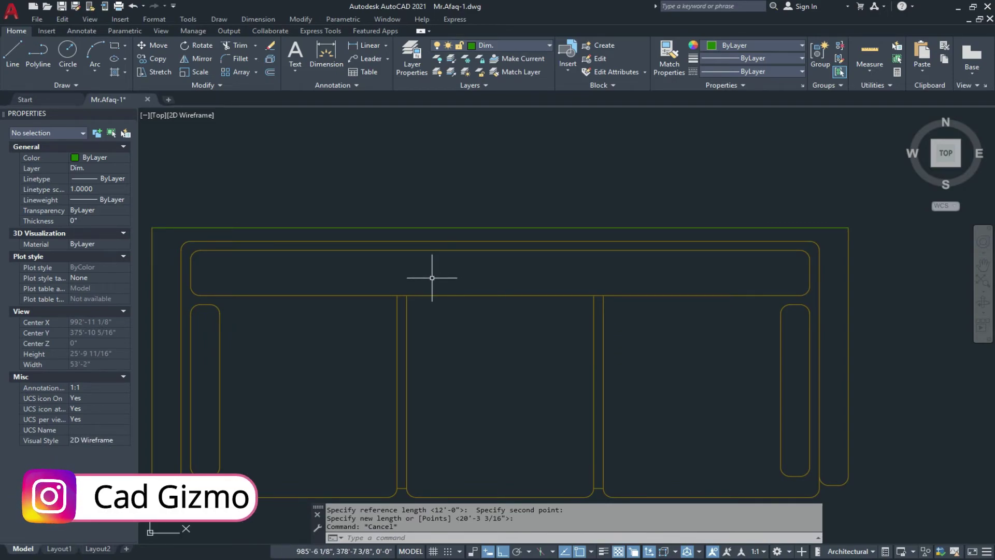